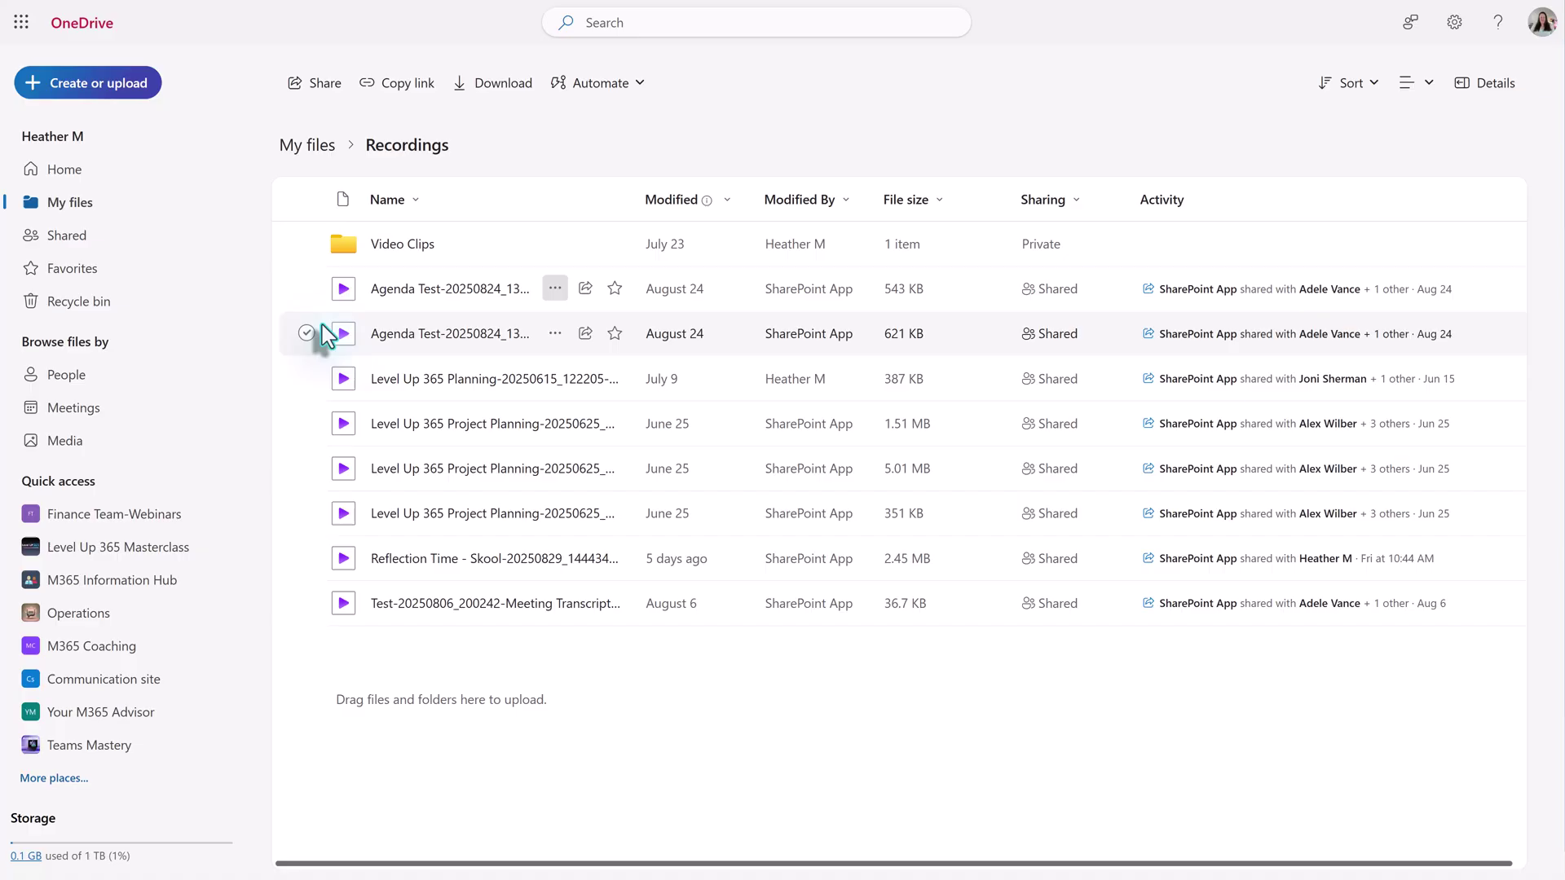
# Step: Open the first Agenda Test recording from OneDrive in Clipchamp
pyautogui.click(555, 291)
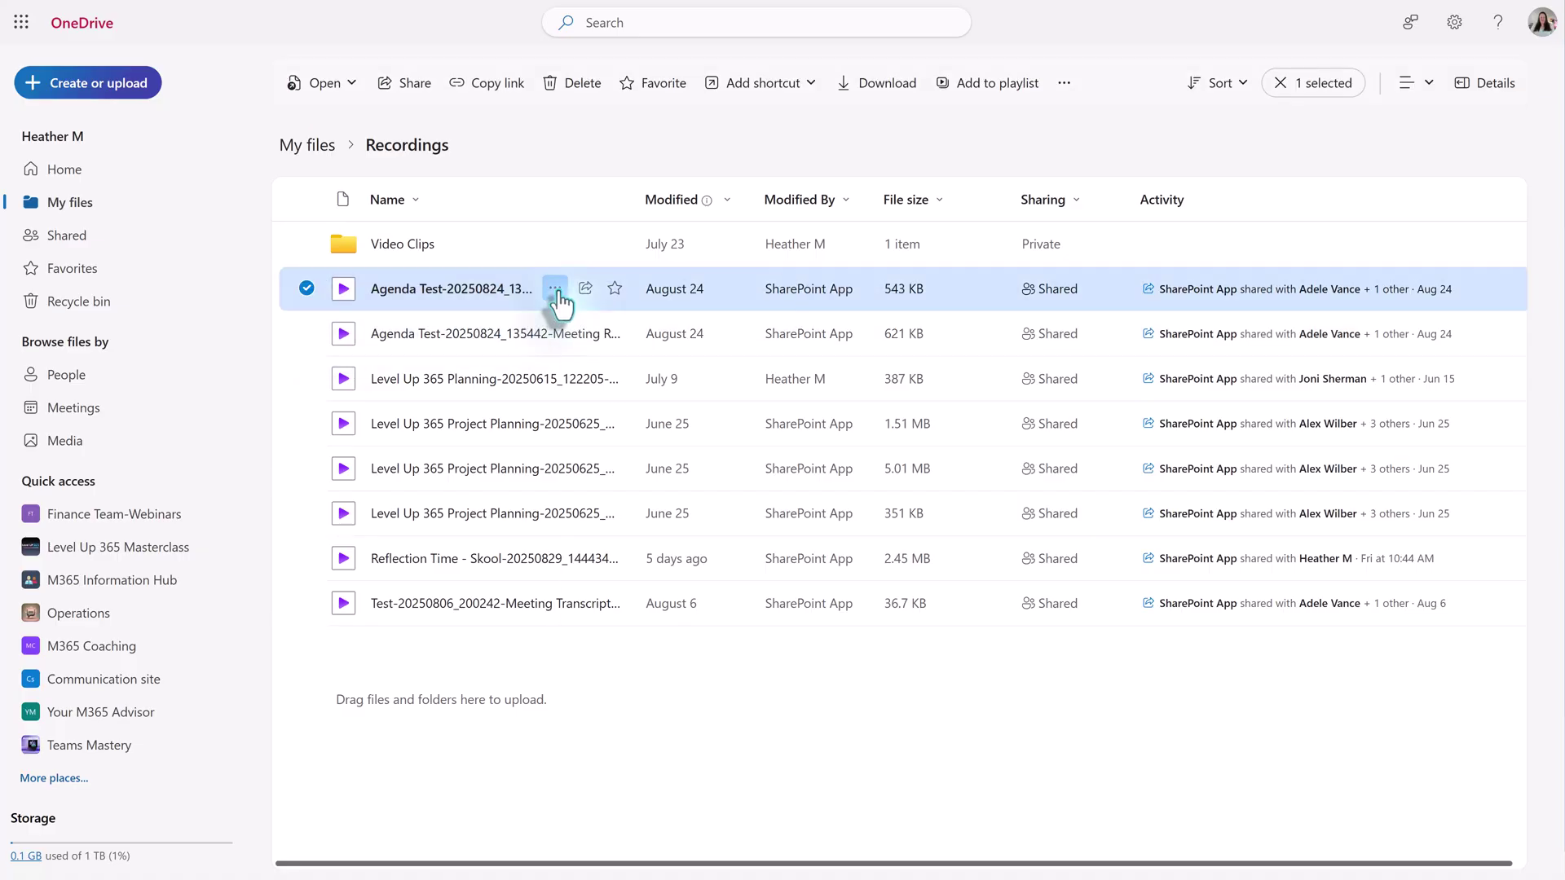
pyautogui.moveTo(617, 297)
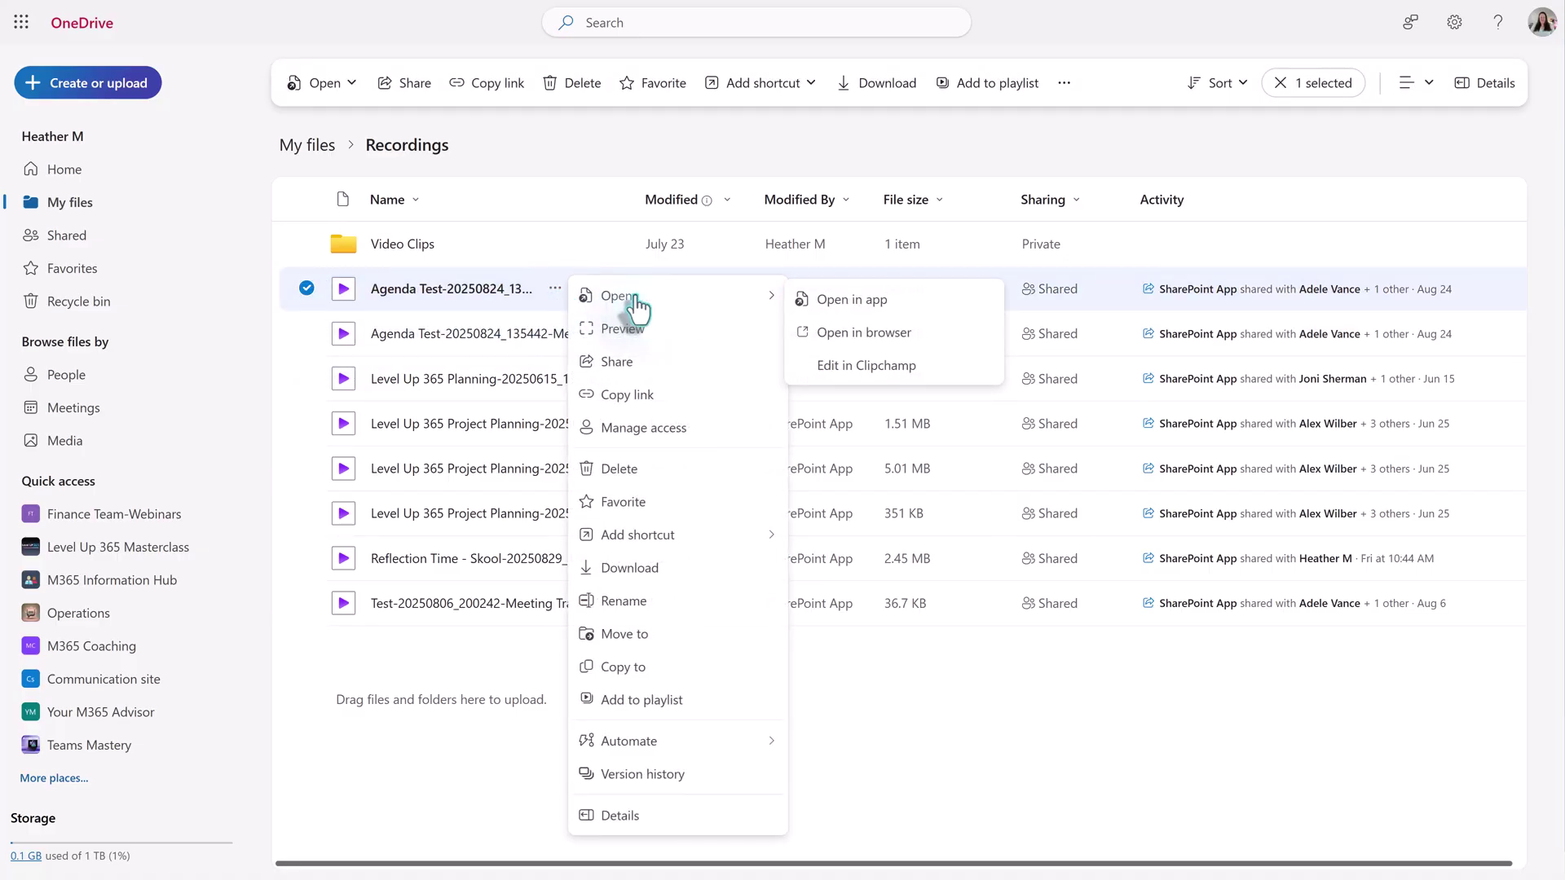
pyautogui.click(880, 373)
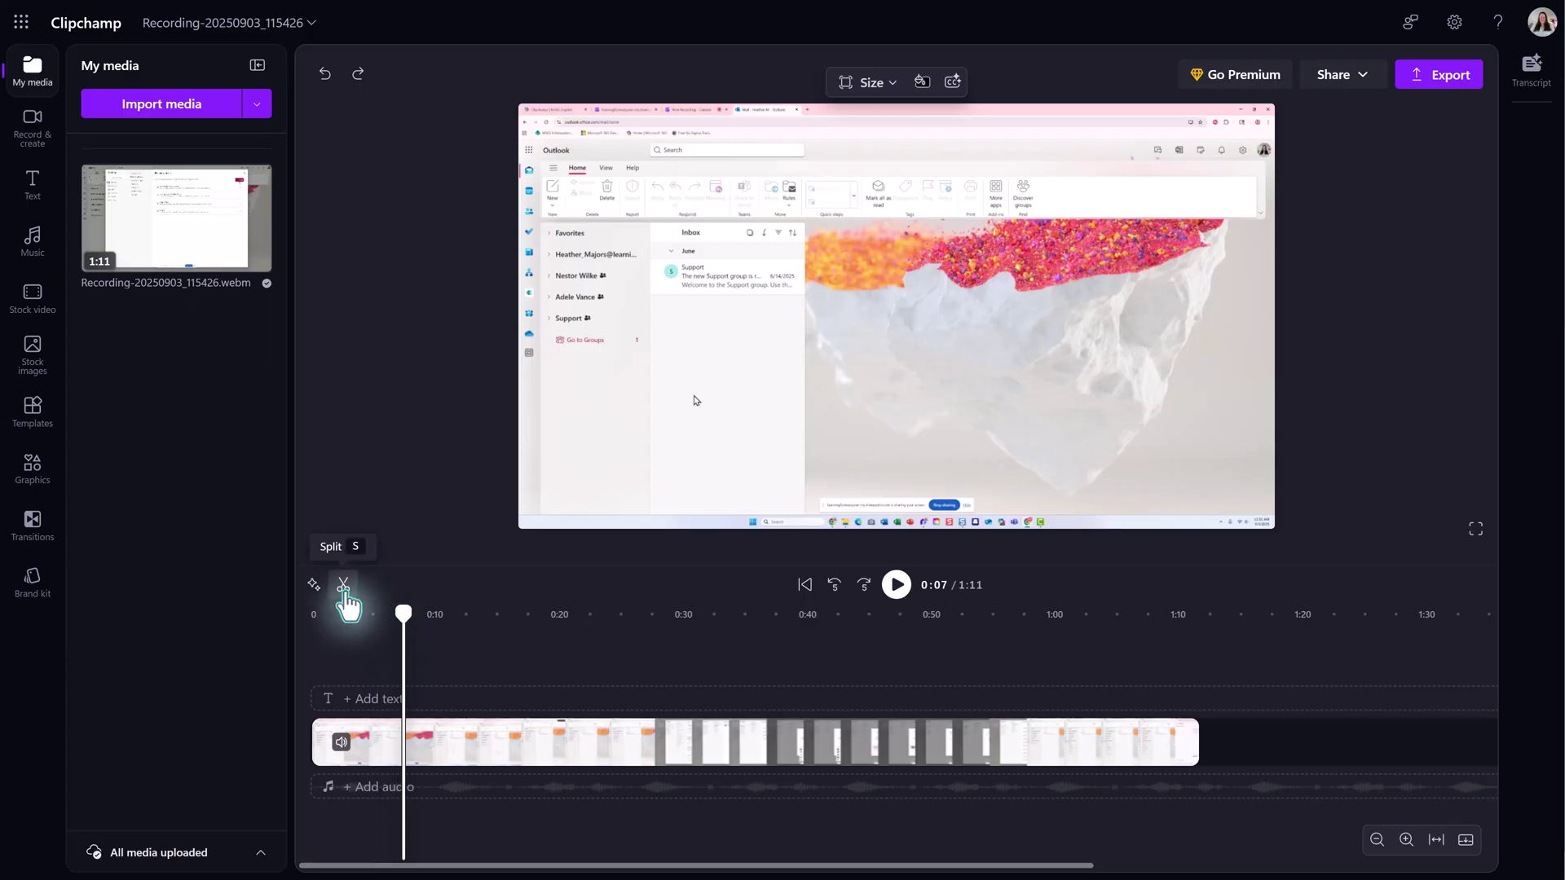
# Step: Split the clip at 0:07, delete the opening piece, and show the Transcript panel
pyautogui.click(344, 587)
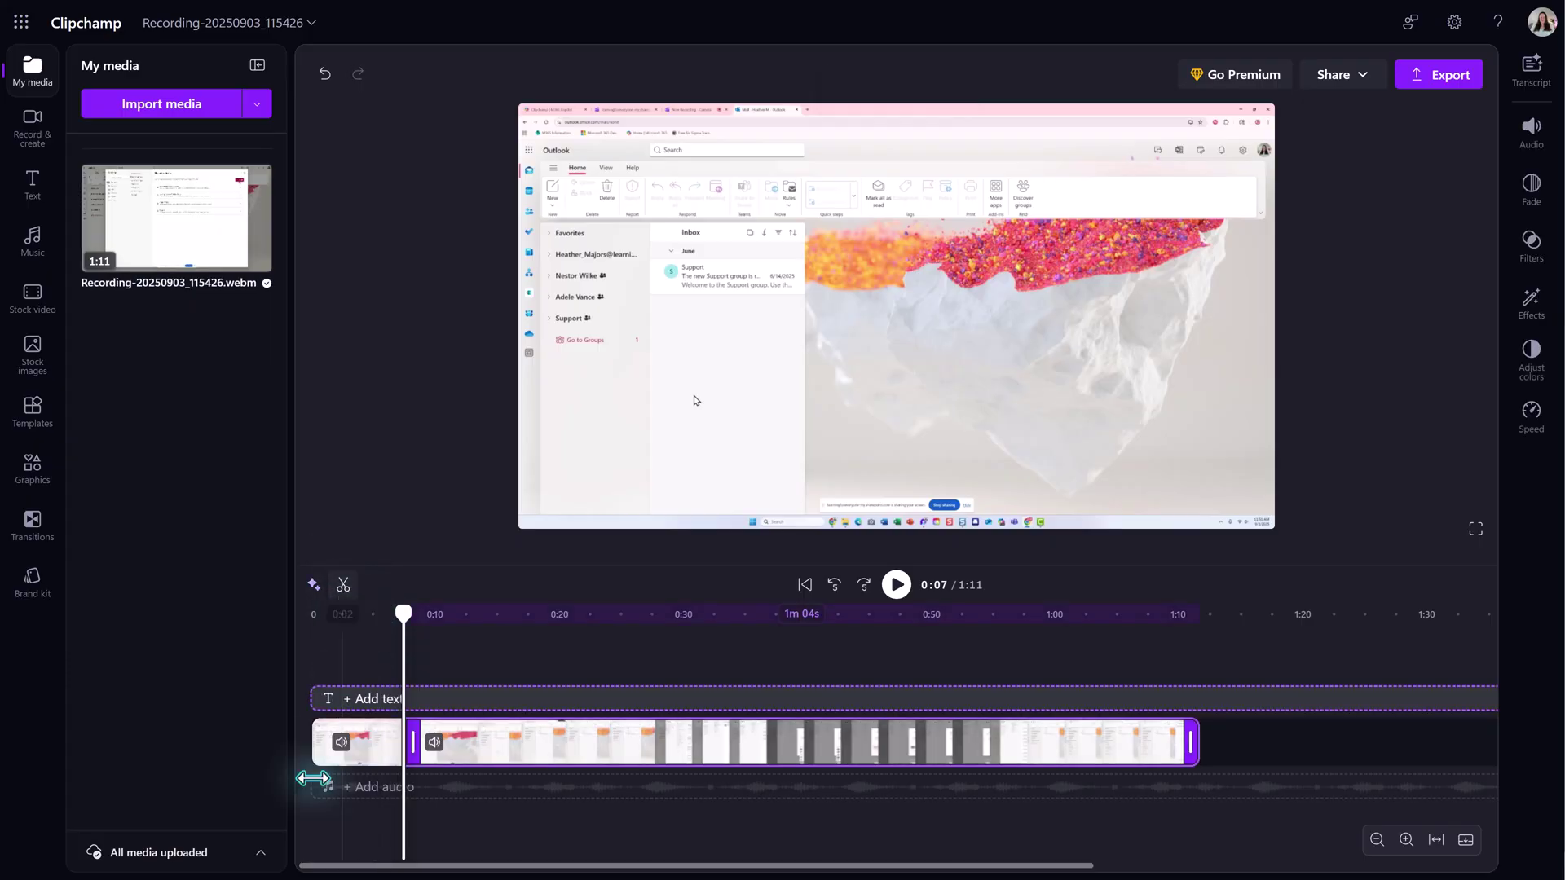
pyautogui.click(363, 756)
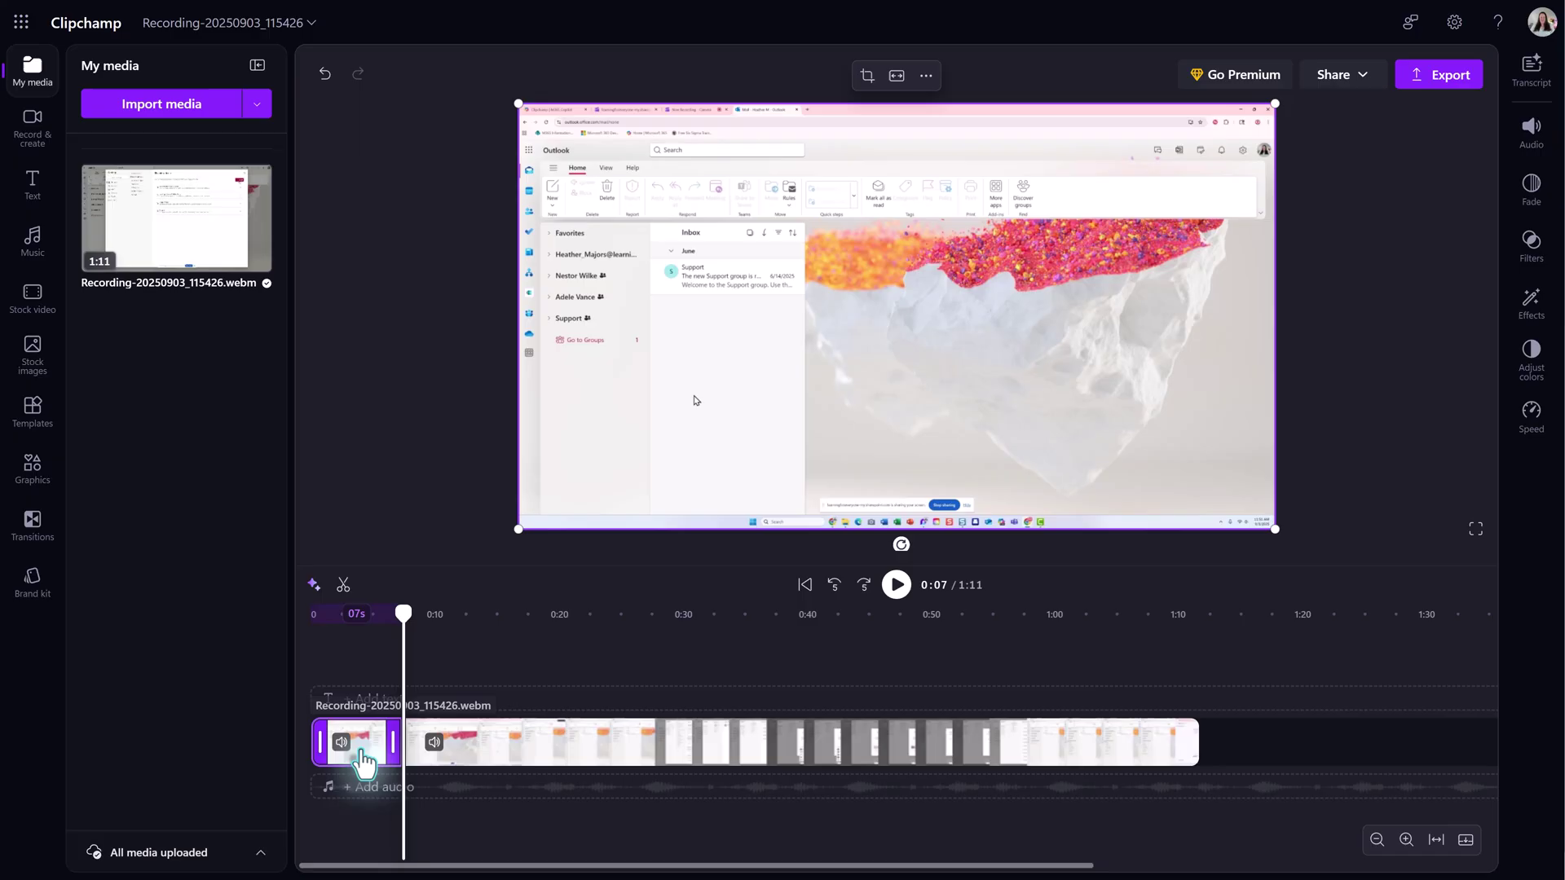
pyautogui.press('Delete')
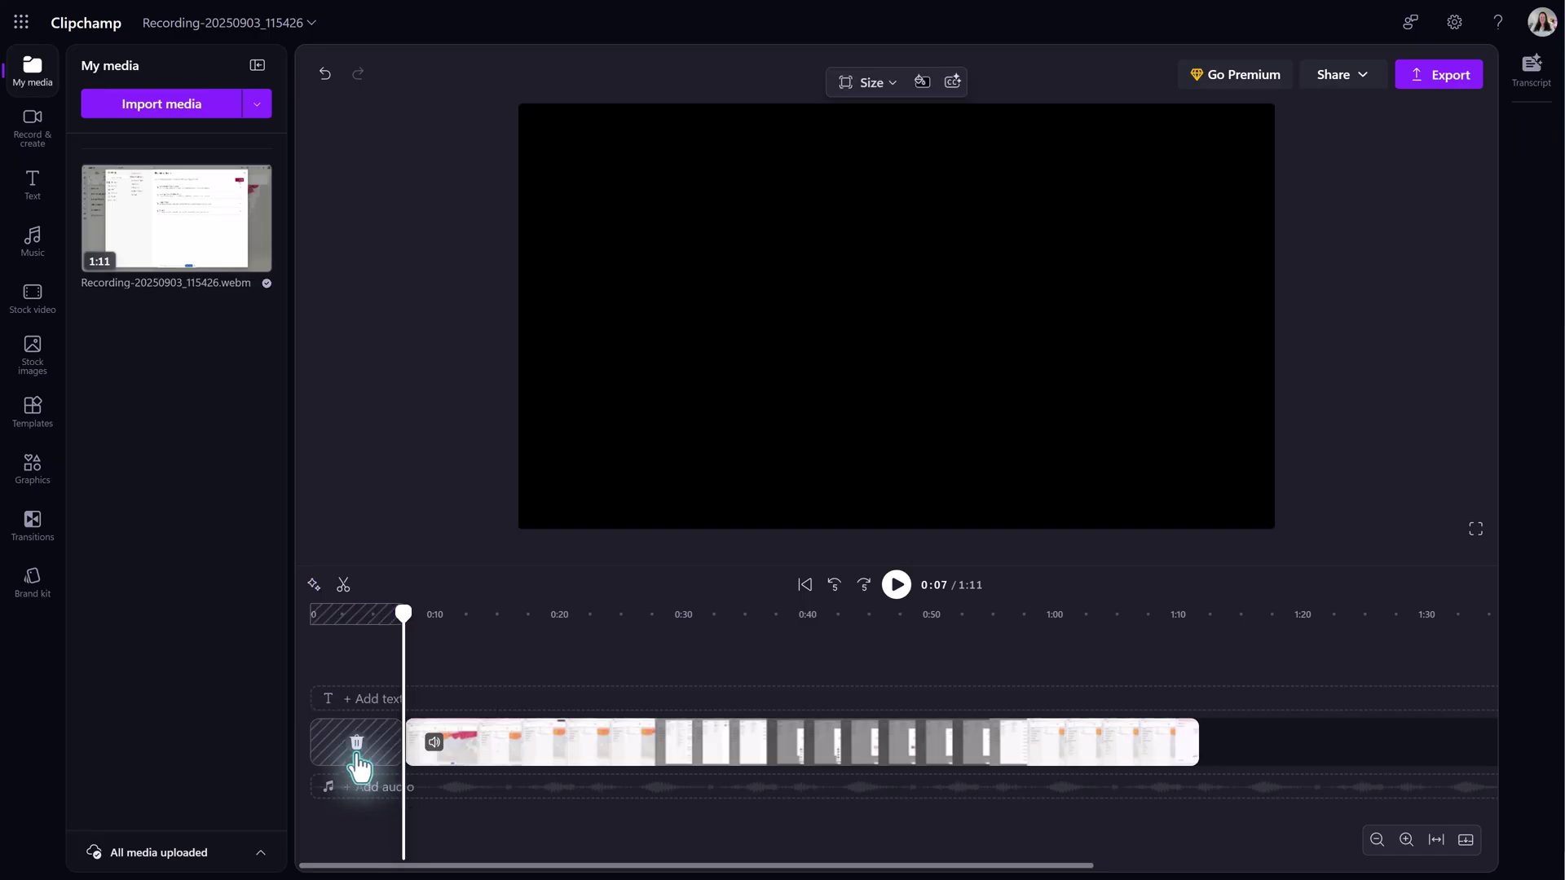
pyautogui.click(1531, 69)
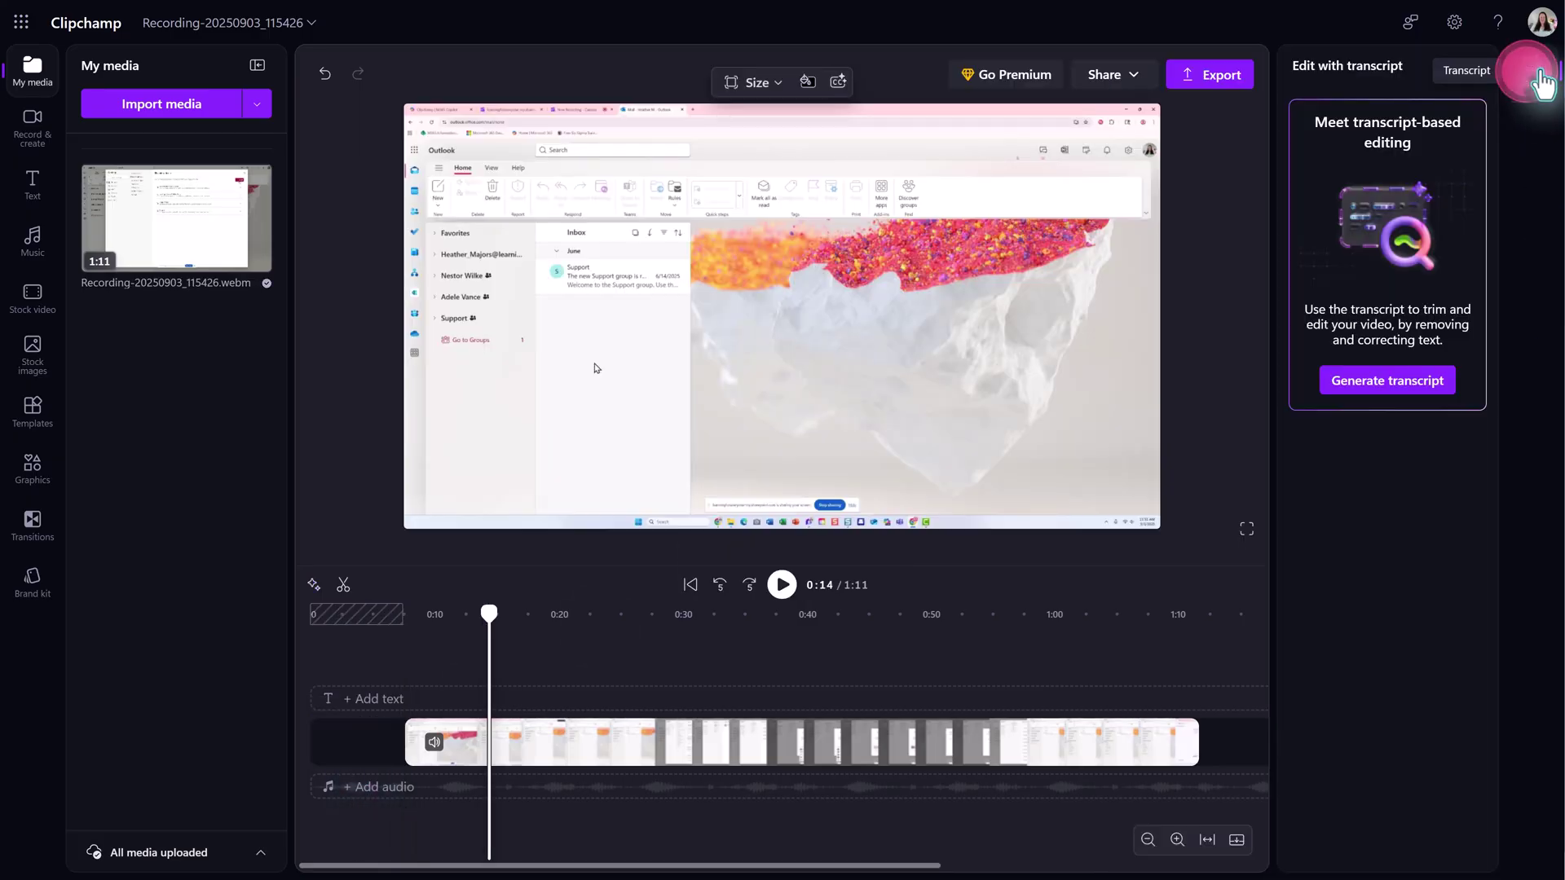
# Step: Generate an English (United States) transcript of the recording
pyautogui.click(1374, 394)
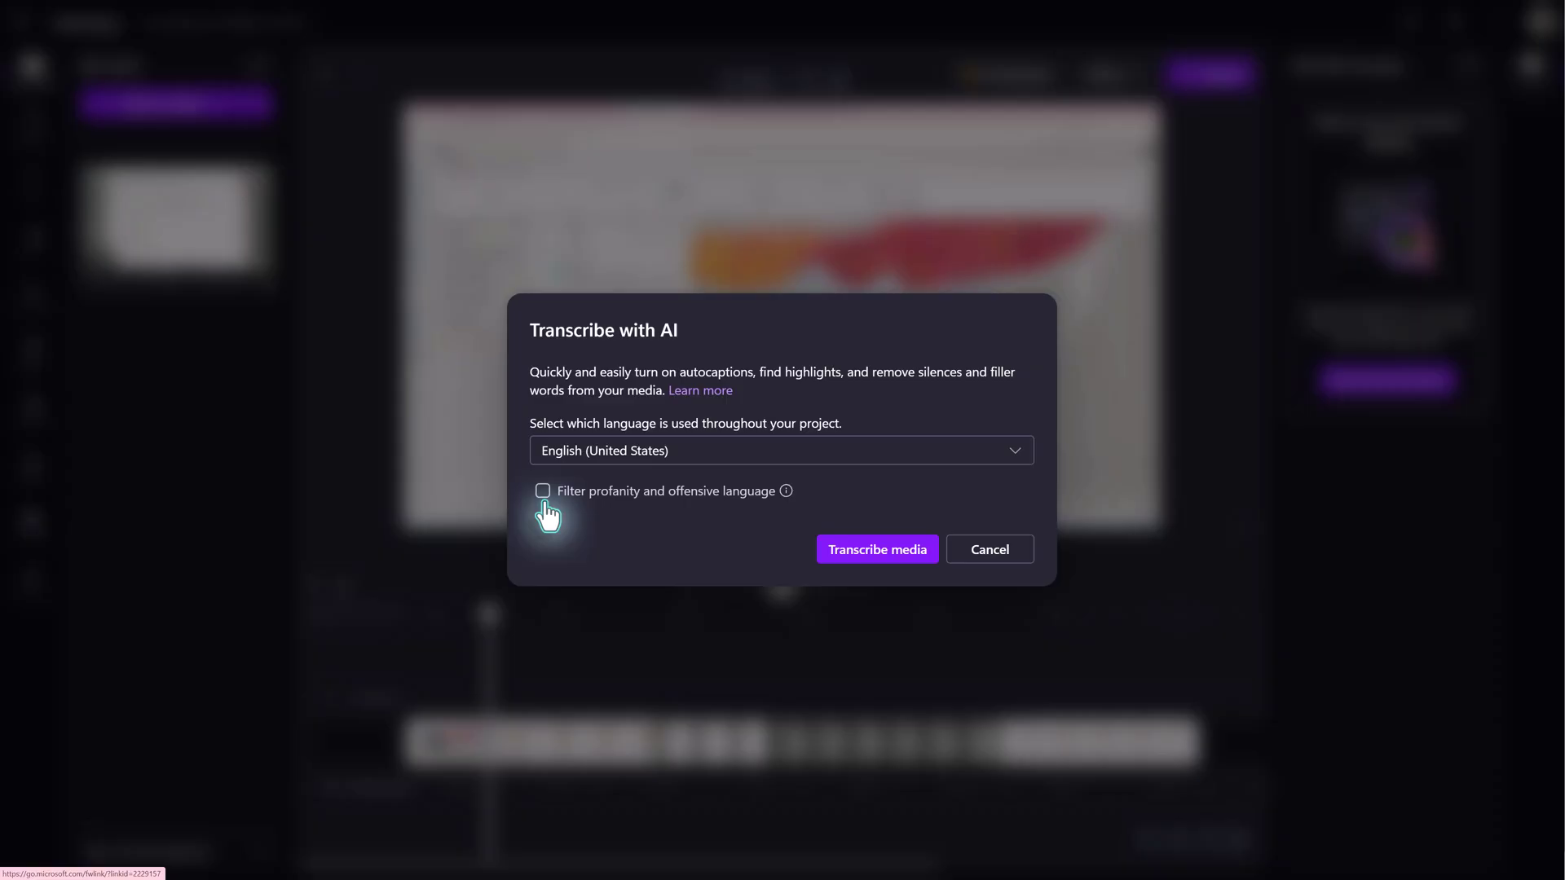
pyautogui.click(849, 554)
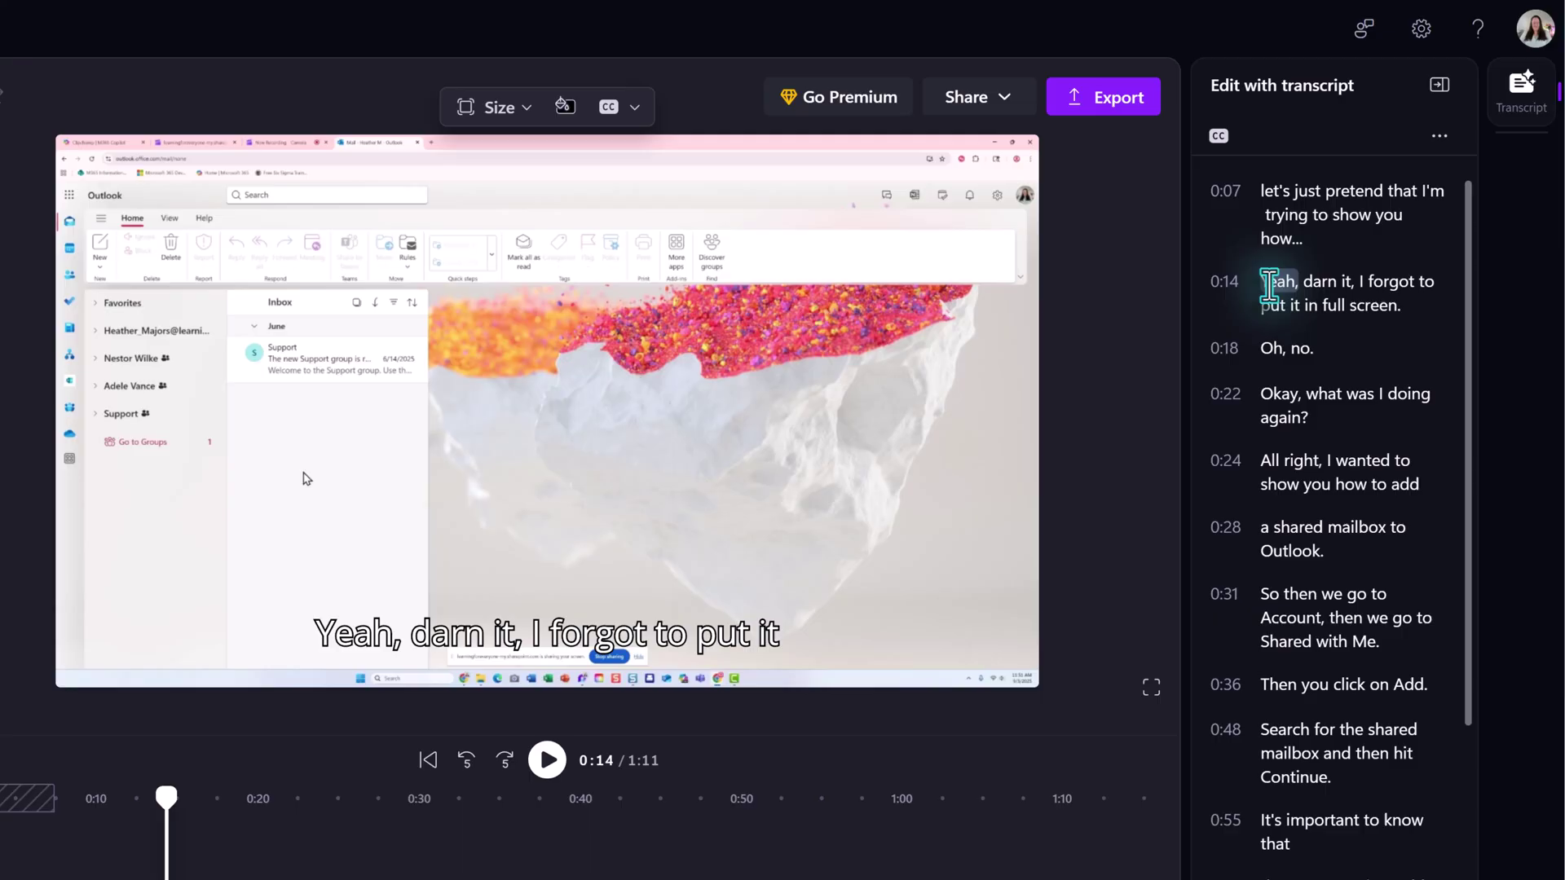
# Step: Delete the transcript line about forgetting full screen
pyautogui.click(1272, 296)
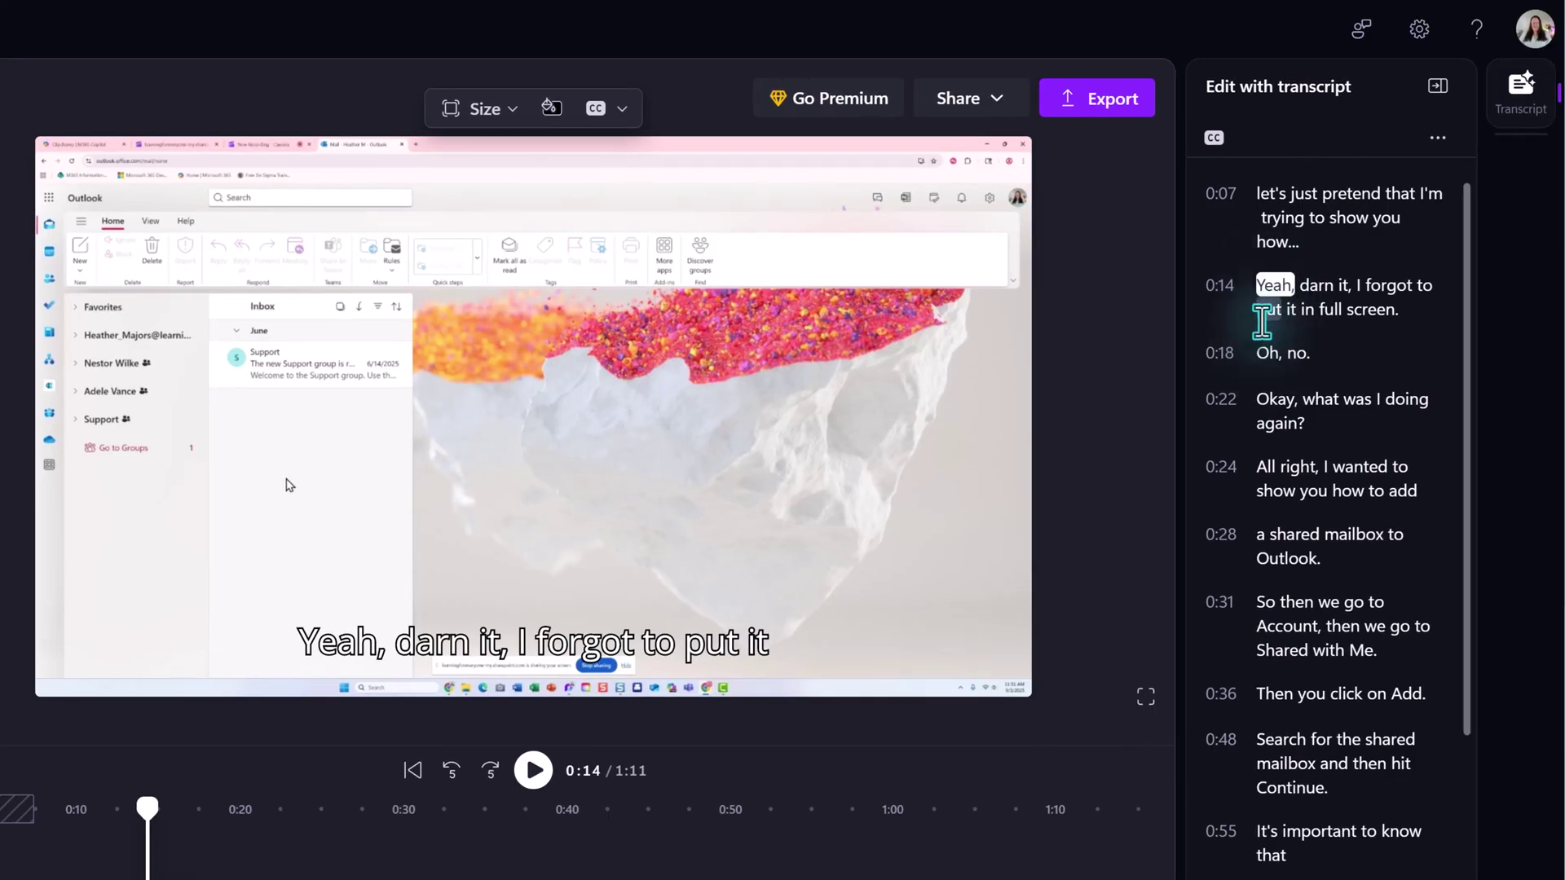
pyautogui.moveTo(1266, 294); pyautogui.dragTo(1415, 324)
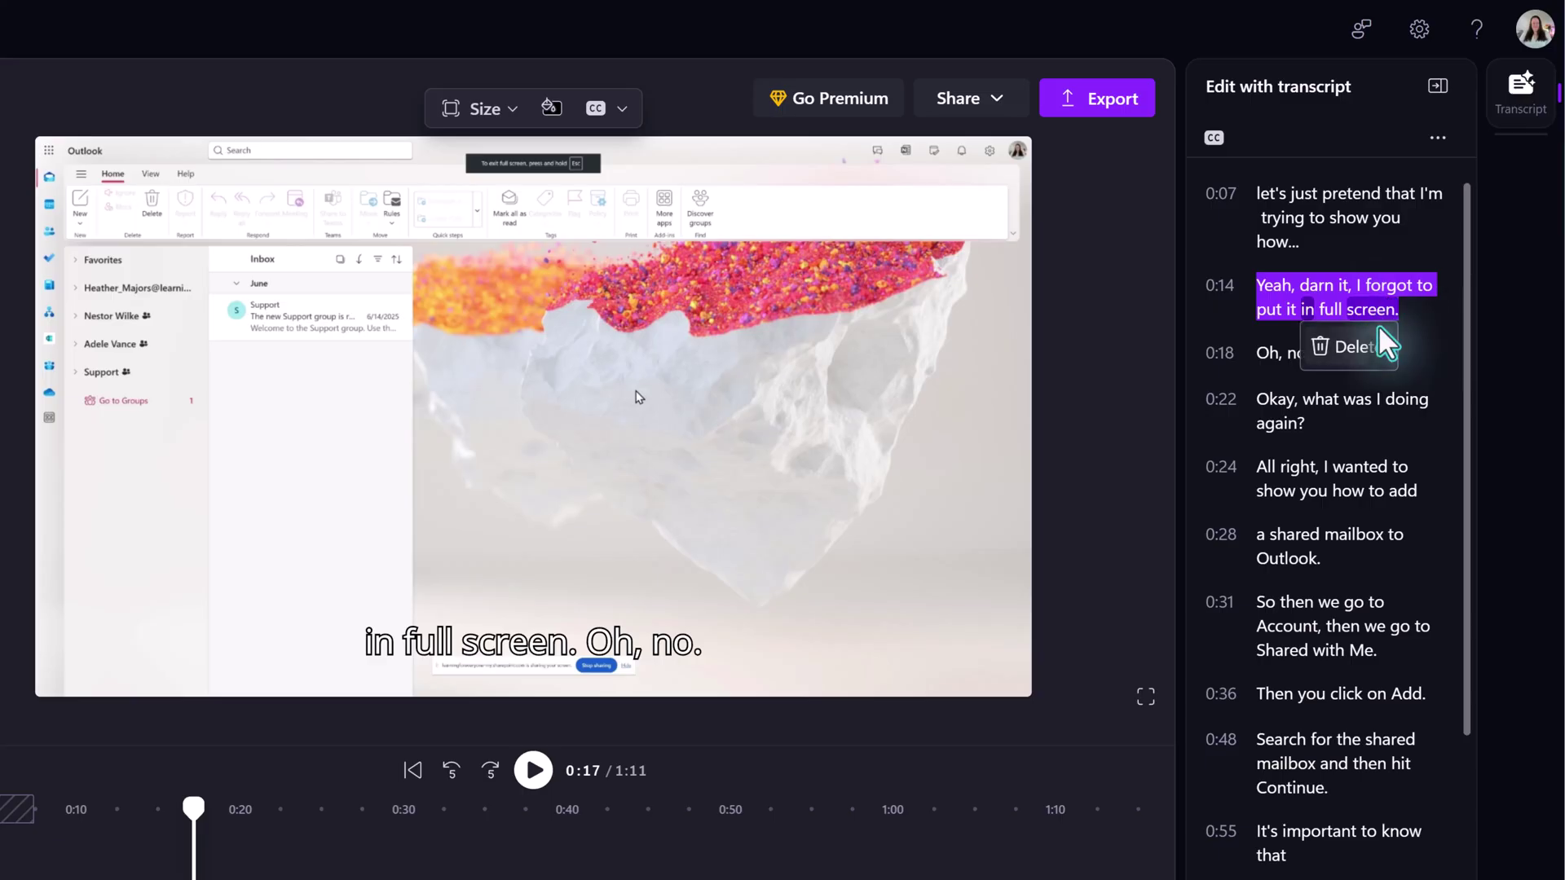
pyautogui.click(1353, 348)
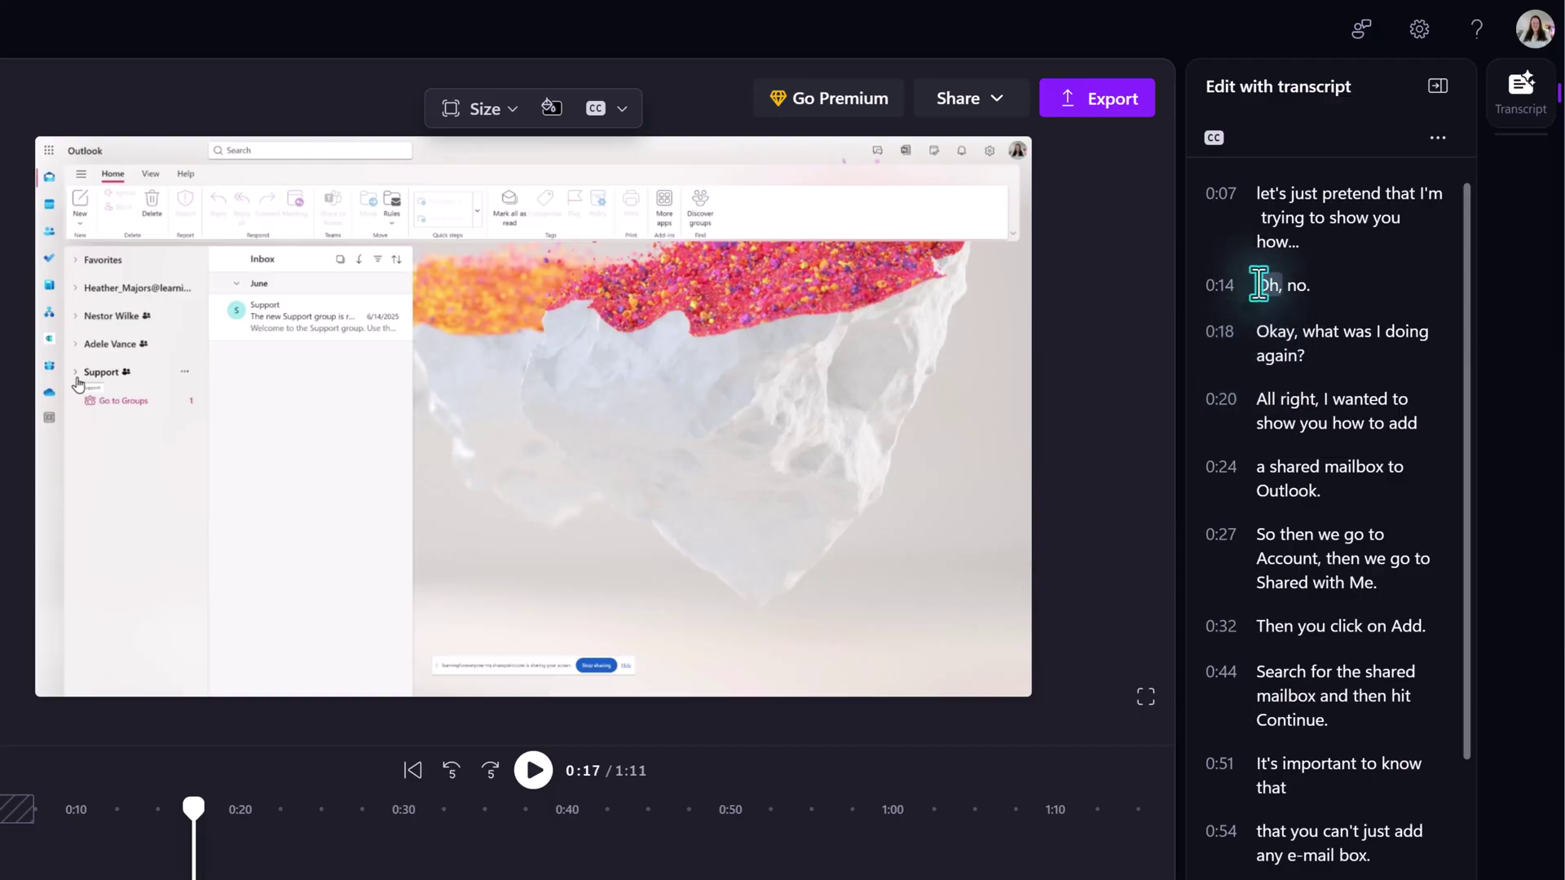
# Step: Delete 'Oh, no', 'Okay, what was I doing again?' and 'but yeah, so there you go'
pyautogui.moveTo(1260, 283); pyautogui.dragTo(1345, 361)
pyautogui.press('Delete')
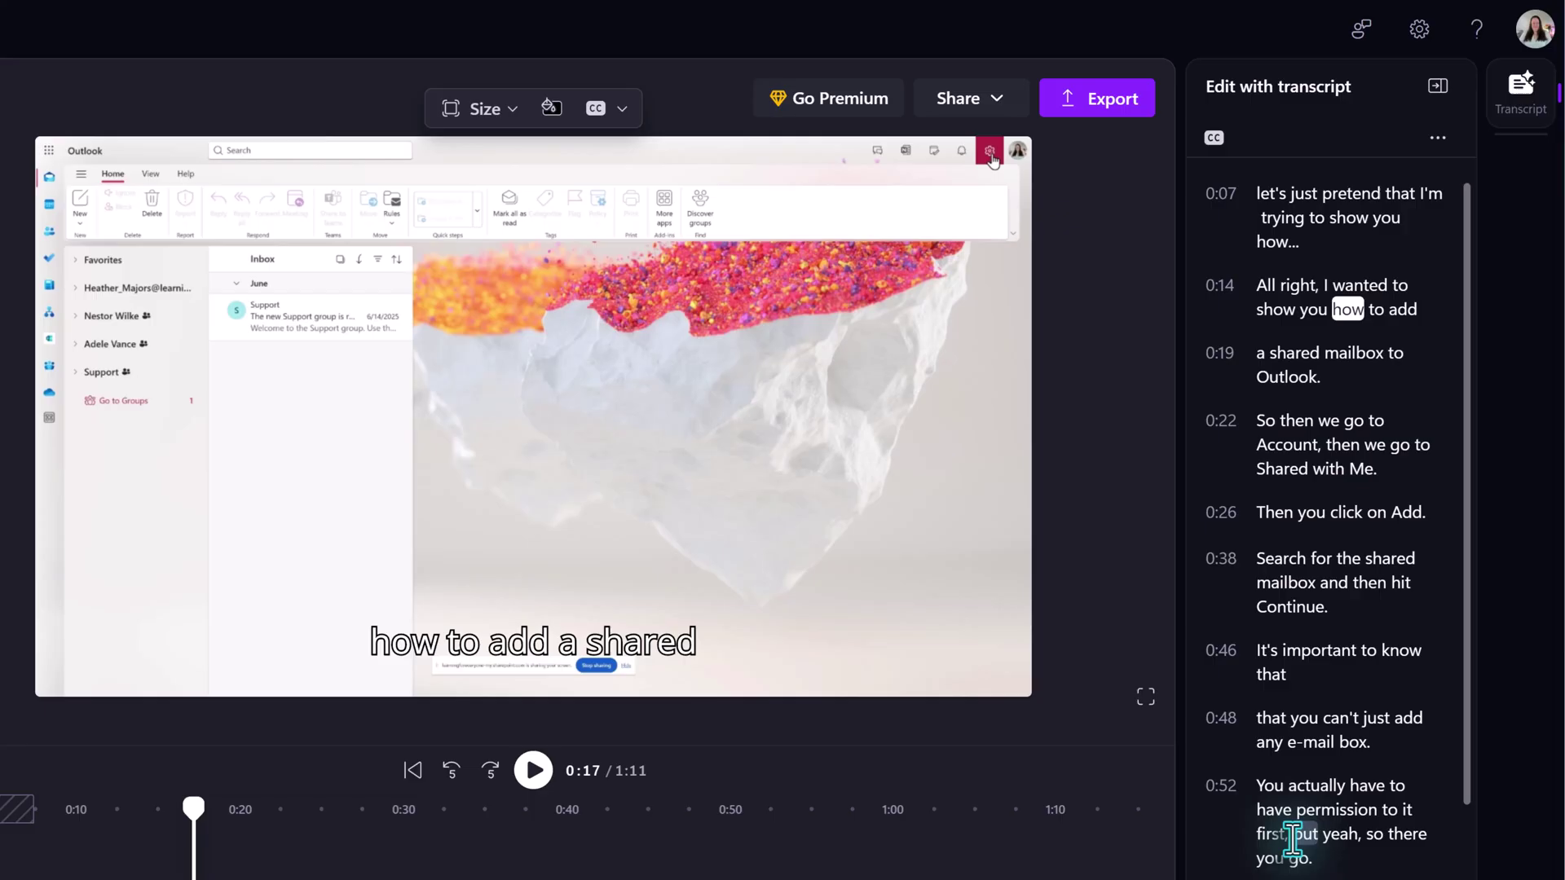
pyautogui.moveTo(1293, 838); pyautogui.dragTo(1314, 859)
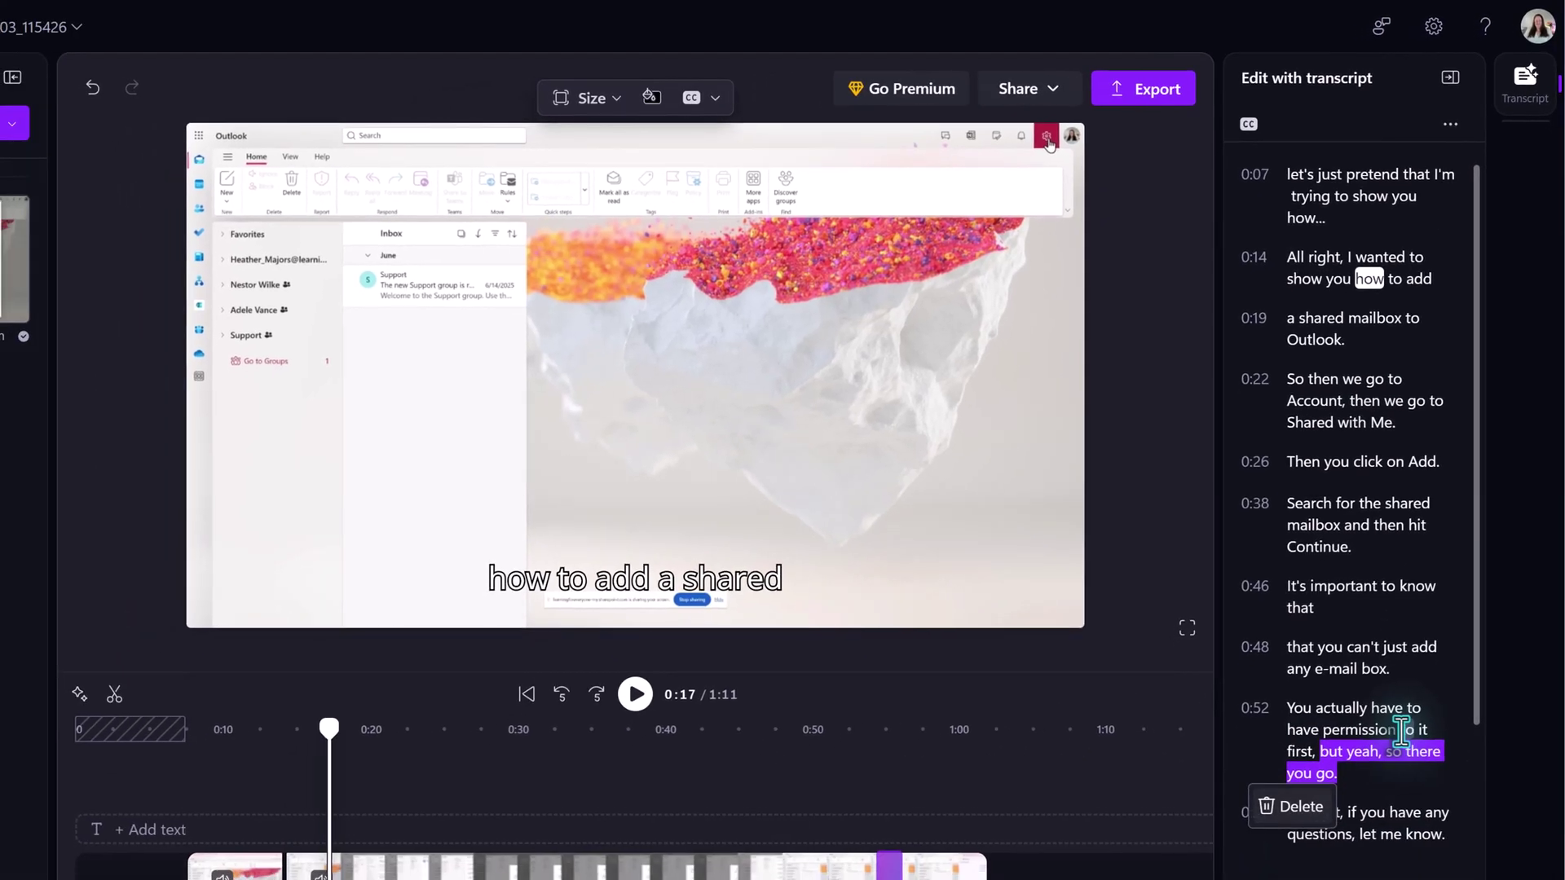
pyautogui.press('Delete')
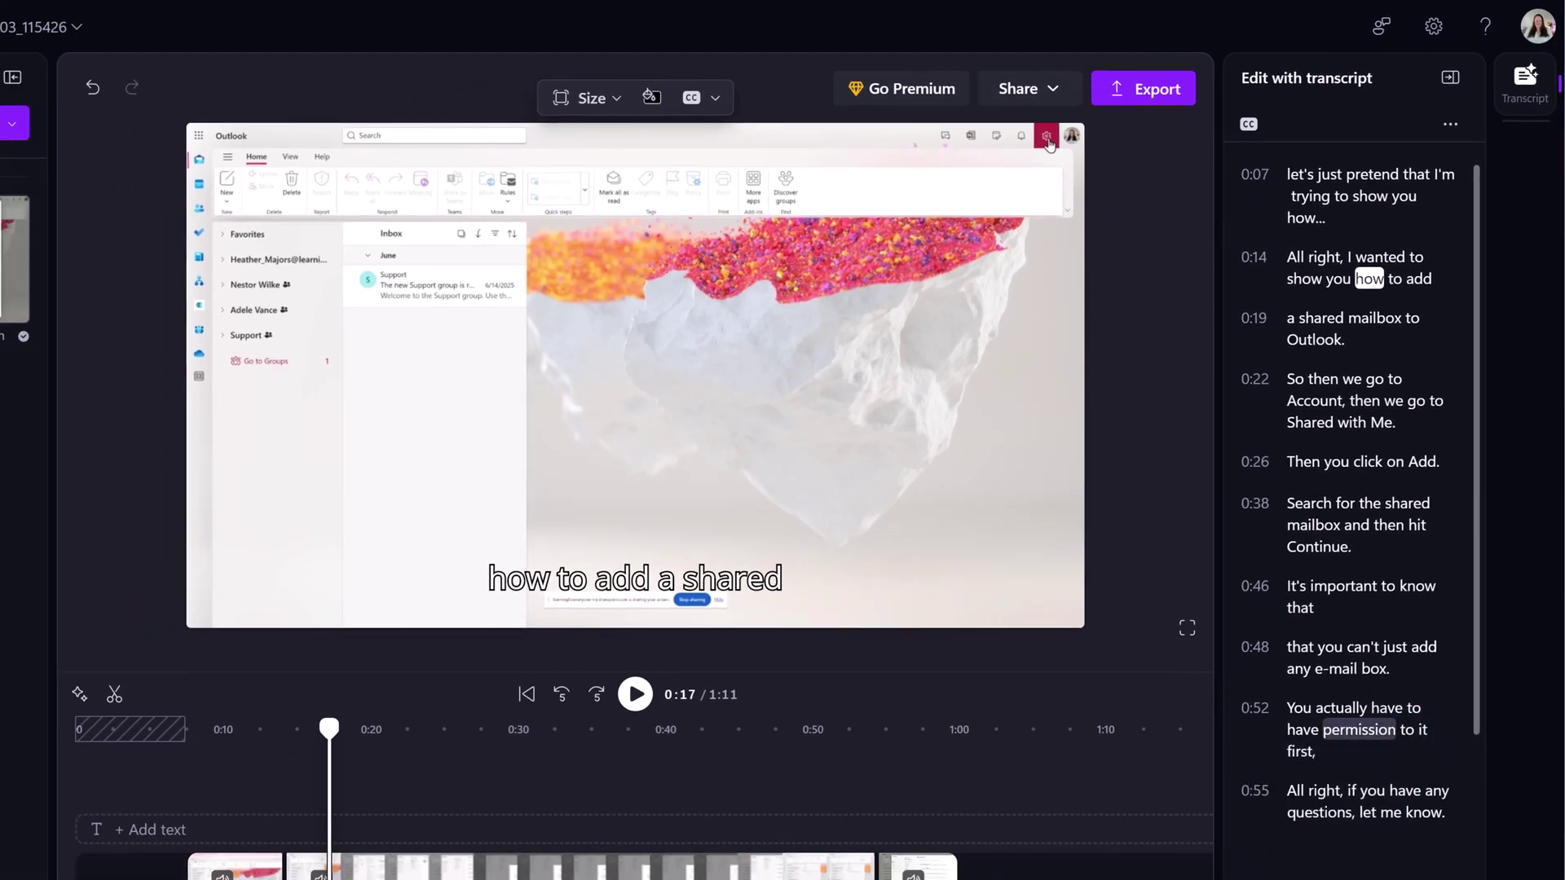